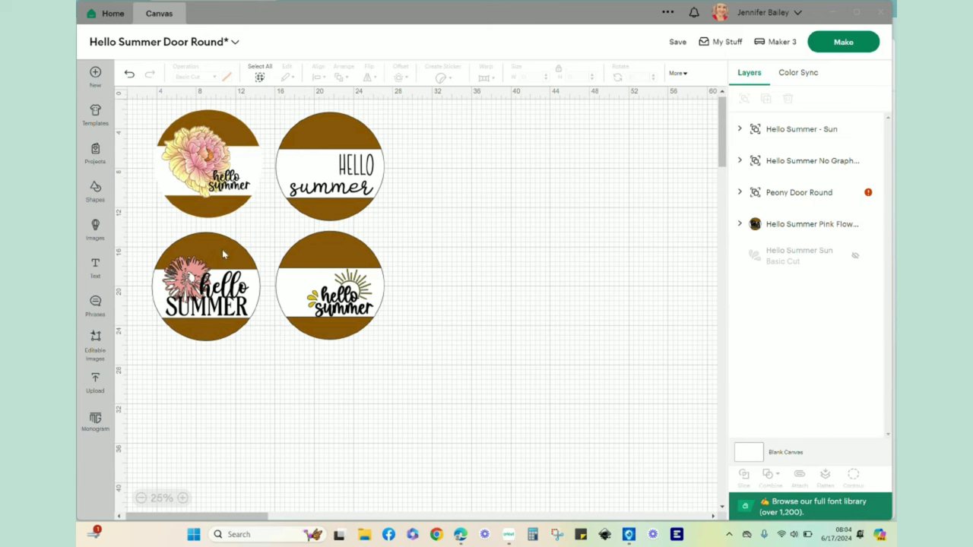
# Add an 11 in wide circle to the right of the door rounds and colour it brown
pyautogui.click(96, 192)
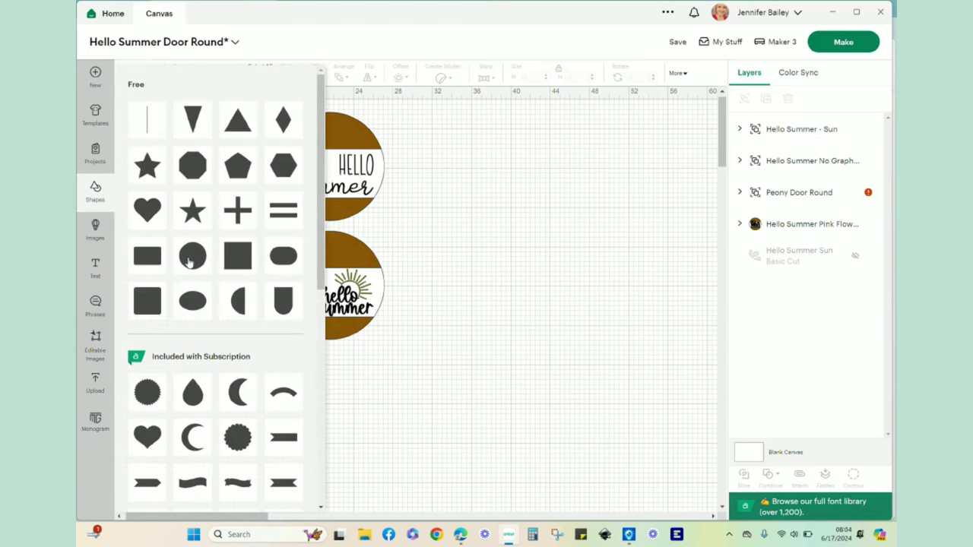
pyautogui.click(413, 247)
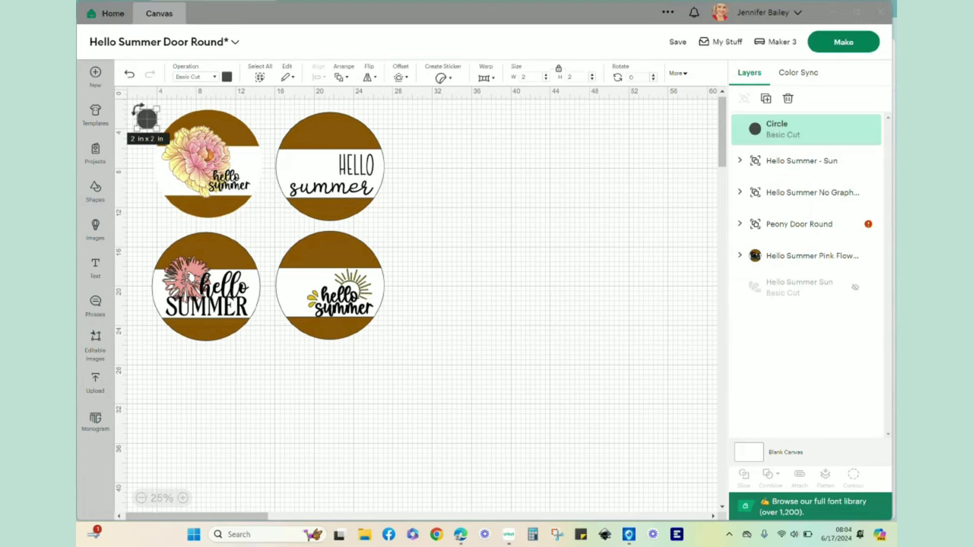
pyautogui.moveTo(146, 119)
pyautogui.mouseDown()
pyautogui.moveTo(151, 148)
pyautogui.moveTo(147, 118)
pyautogui.mouseUp()
pyautogui.click(528, 78)
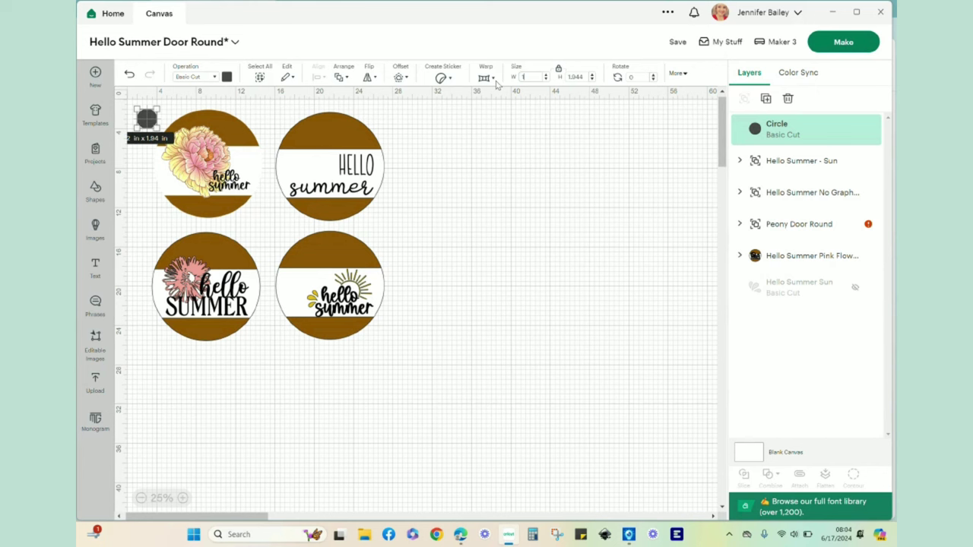
pyautogui.write('11')
pyautogui.press('Return')
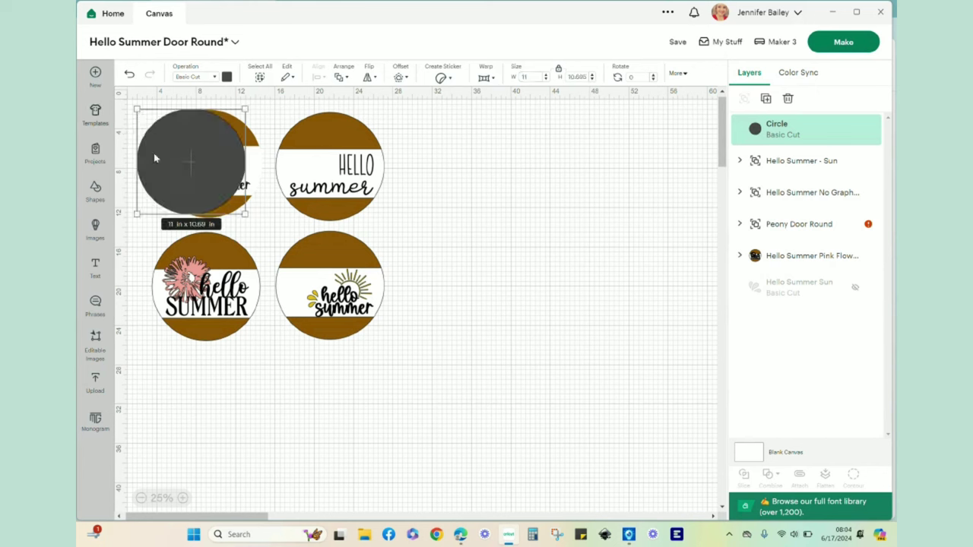
pyautogui.moveTo(187, 161); pyautogui.dragTo(503, 208)
pyautogui.click(226, 77)
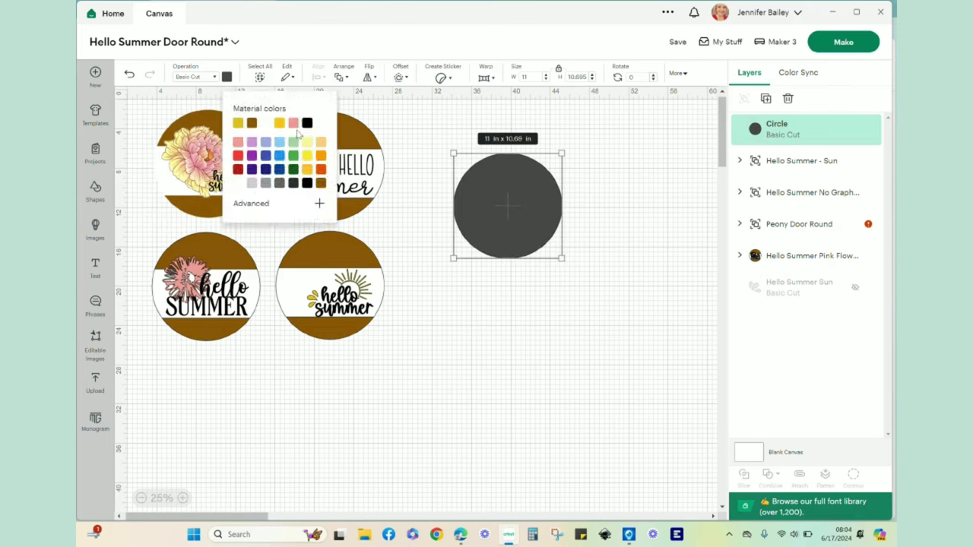
pyautogui.click(251, 123)
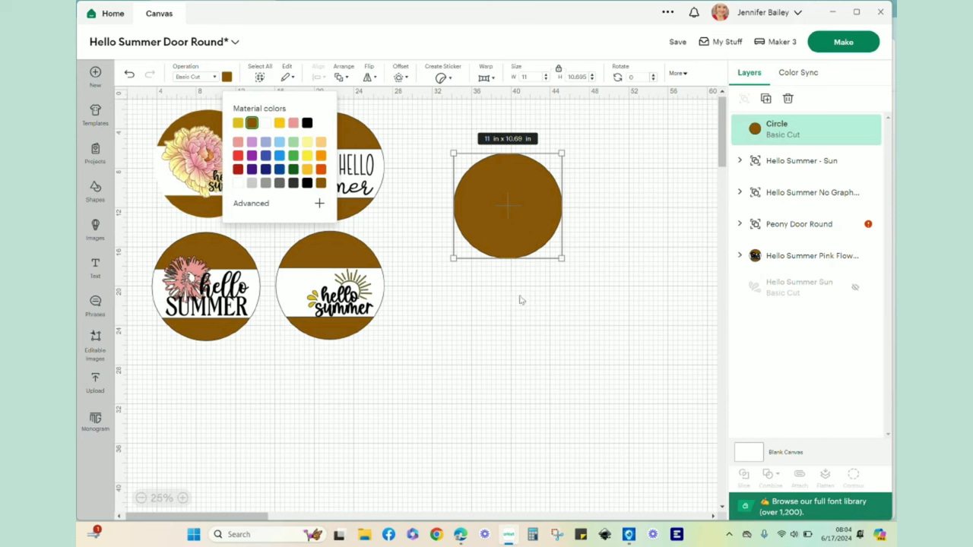
# Add a square and stretch it into a 5 in high bar across the brown circle
pyautogui.click(96, 189)
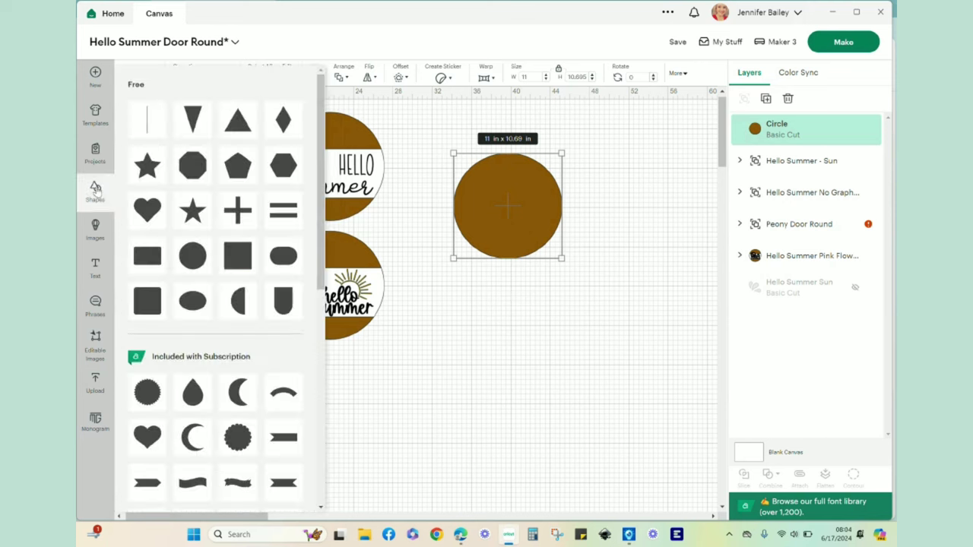
pyautogui.click(235, 259)
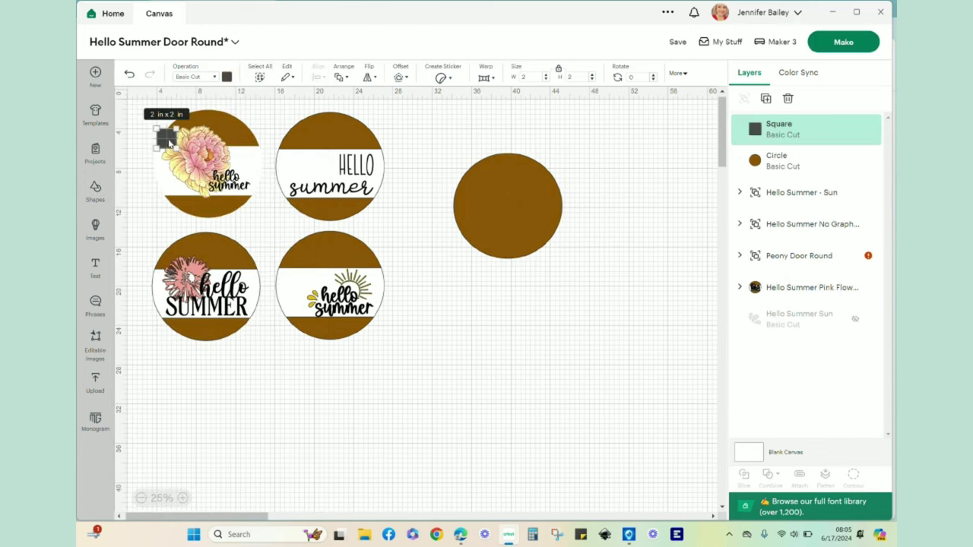
pyautogui.moveTo(168, 142); pyautogui.dragTo(468, 233)
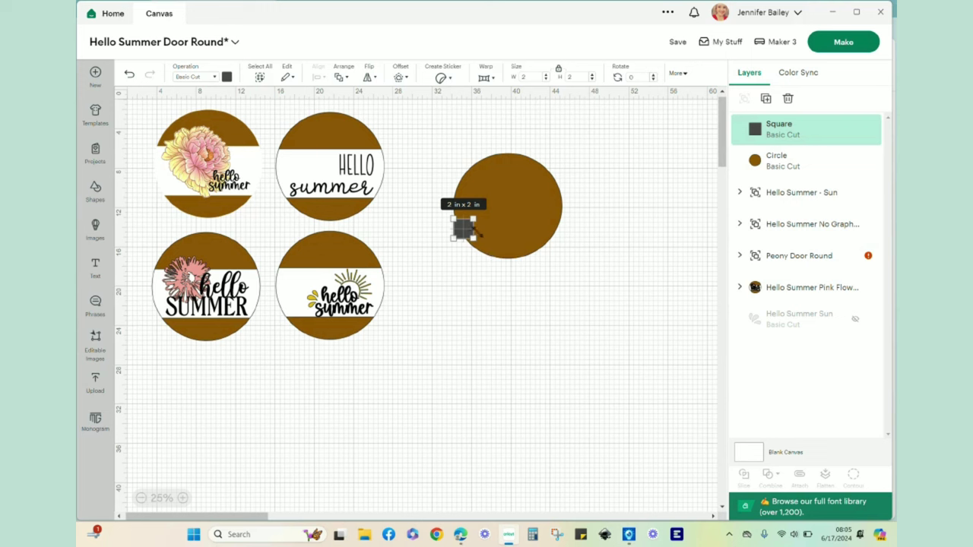
pyautogui.moveTo(475, 231); pyautogui.dragTo(575, 228)
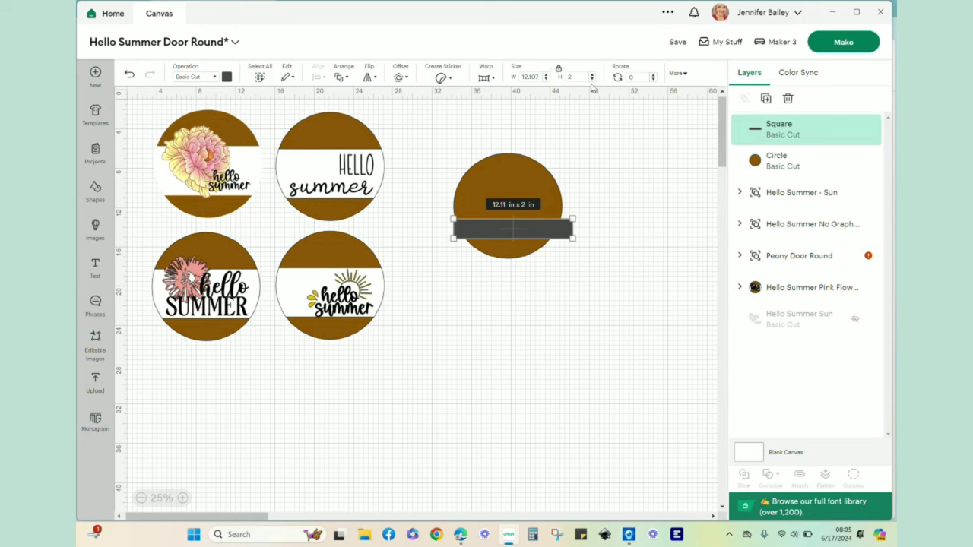
pyautogui.moveTo(573, 76); pyautogui.dragTo(560, 77)
pyautogui.write('5')
pyautogui.press('Tab')
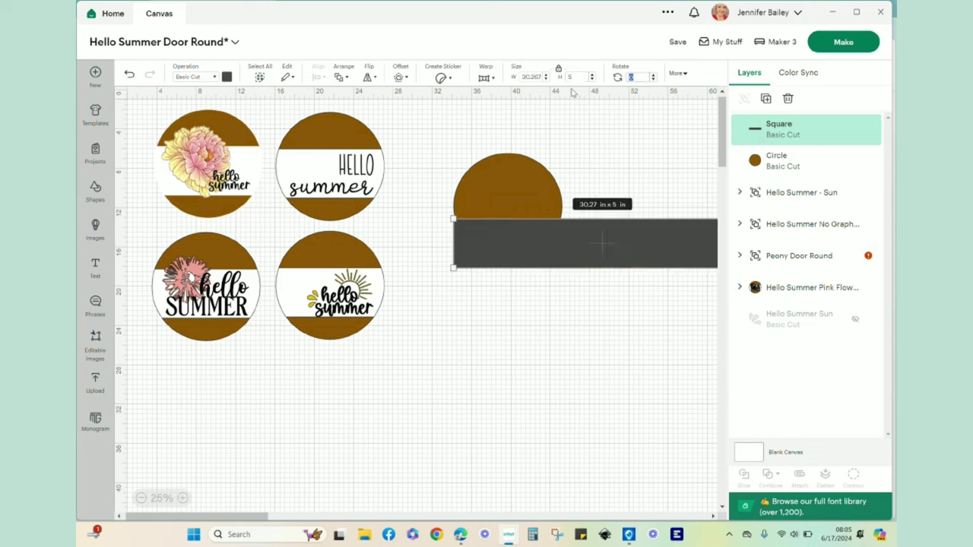
# Resize the bar to 17.27 in wide, centre it on the circle, and select both shapes
pyautogui.moveTo(606, 257); pyautogui.dragTo(528, 233)
pyautogui.moveTo(370, 221); pyautogui.dragTo(504, 221)
pyautogui.moveTo(591, 217); pyautogui.dragTo(508, 211)
pyautogui.press('Escape')
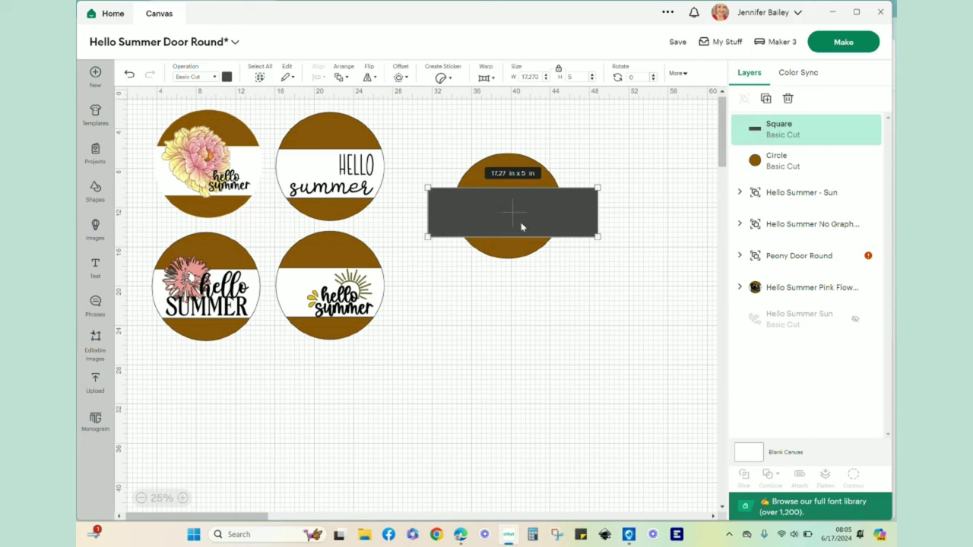
pyautogui.moveTo(447, 163); pyautogui.dragTo(598, 310)
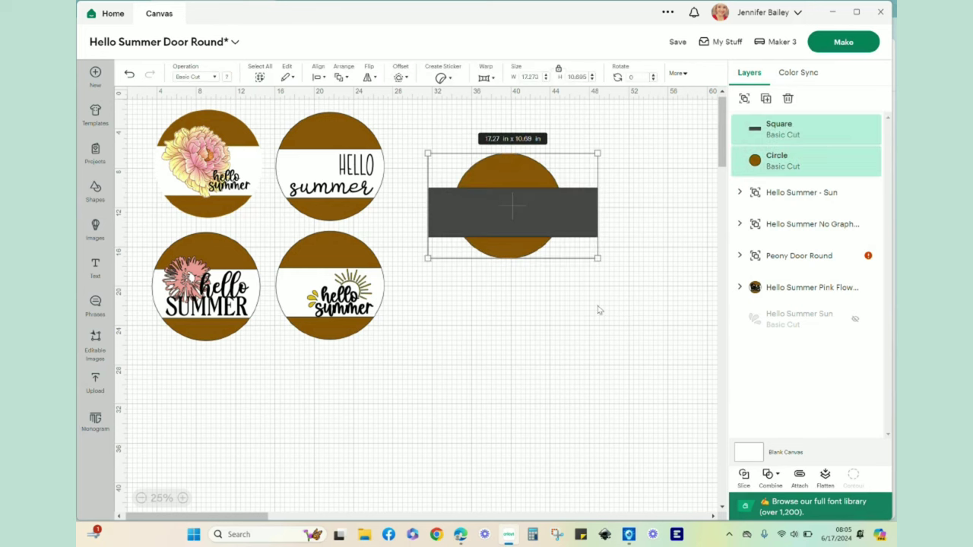
# Slice the bar through the circle and move the leftover bar pieces below it
pyautogui.click(749, 482)
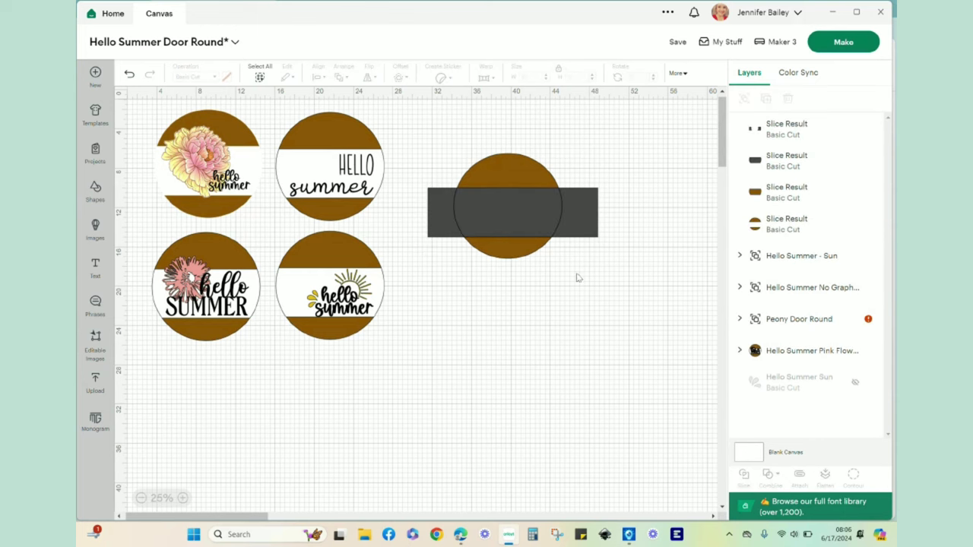
pyautogui.click(511, 180)
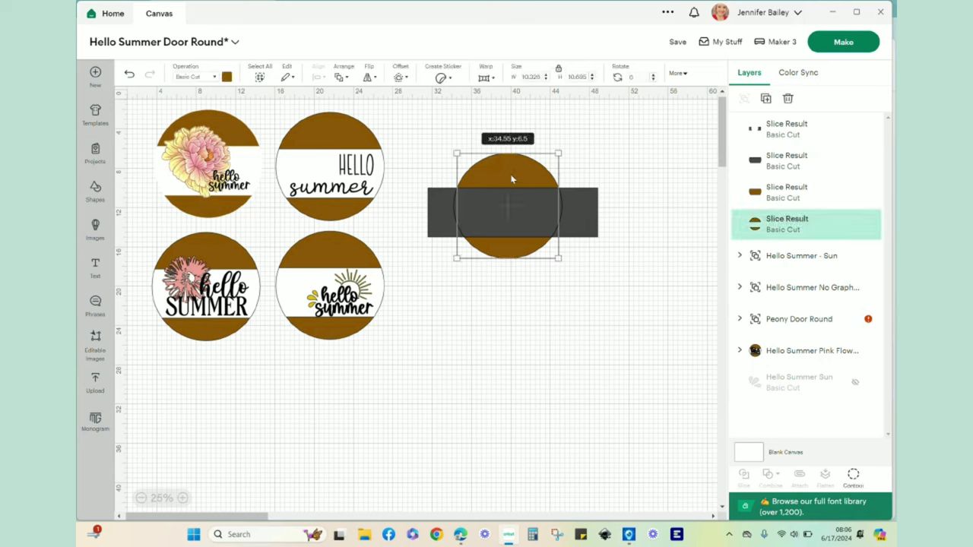
pyautogui.click(580, 213)
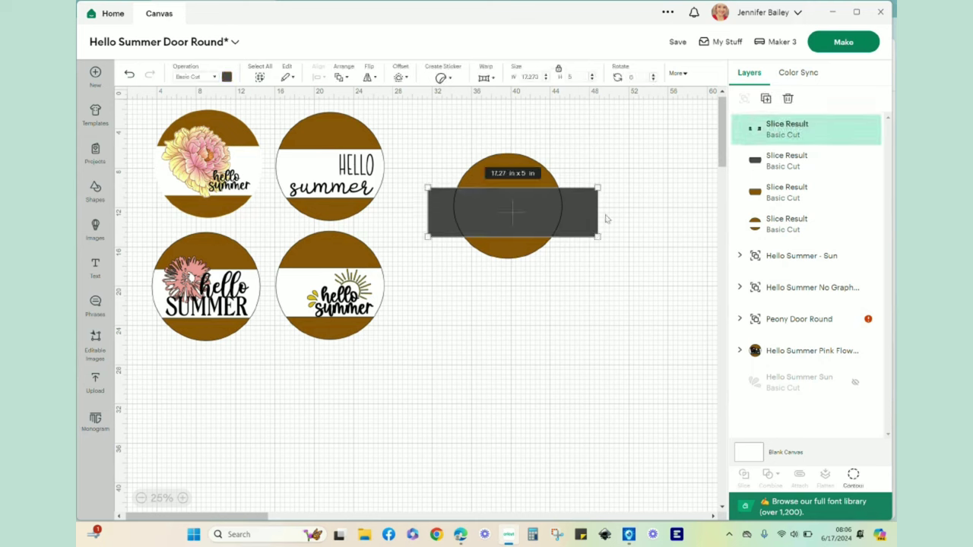
pyautogui.moveTo(584, 215); pyautogui.dragTo(575, 425)
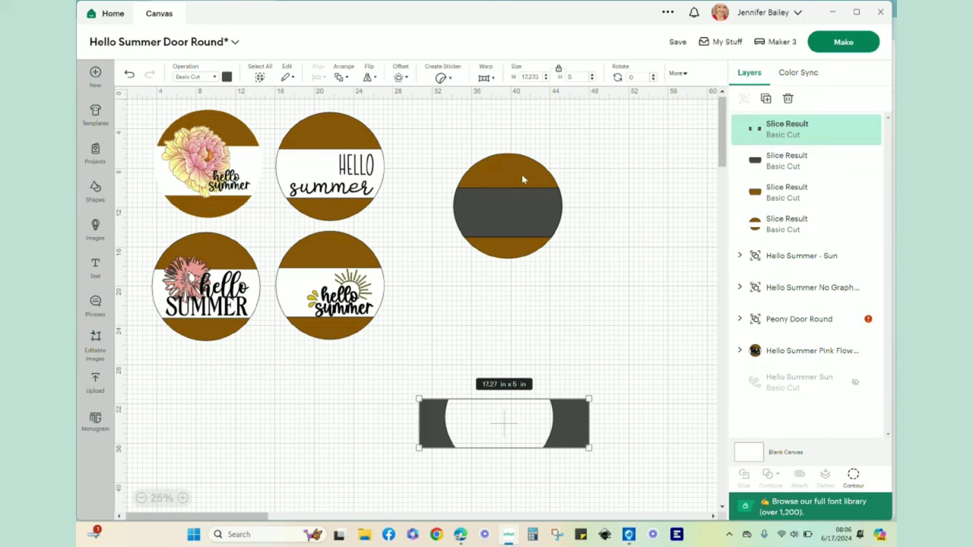
pyautogui.click(783, 197)
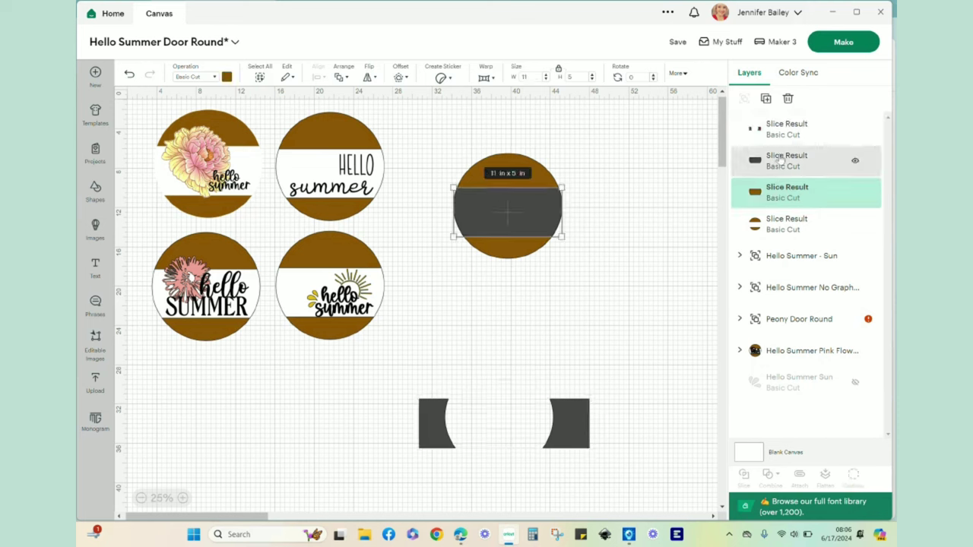
pyautogui.moveTo(512, 210); pyautogui.dragTo(520, 395)
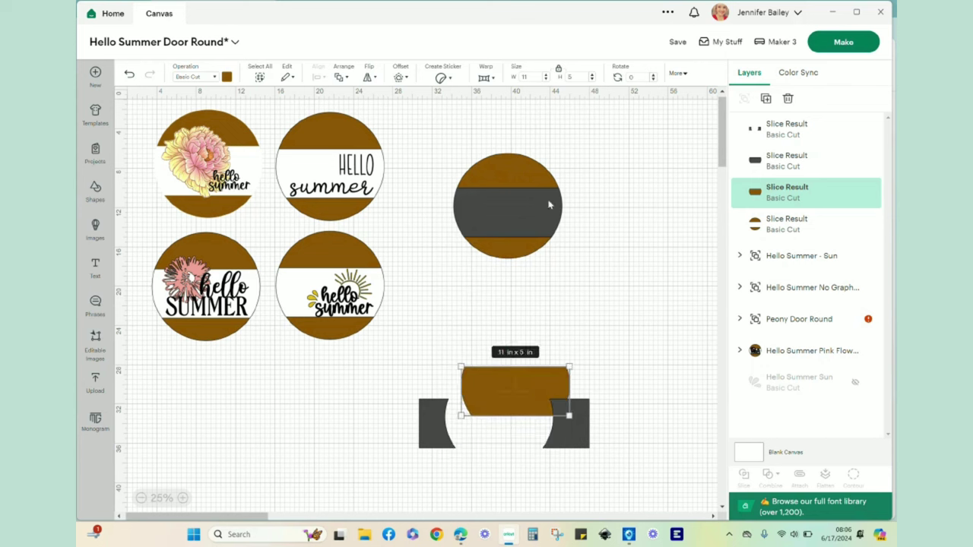
# Colour the circle's middle band white
pyautogui.click(508, 227)
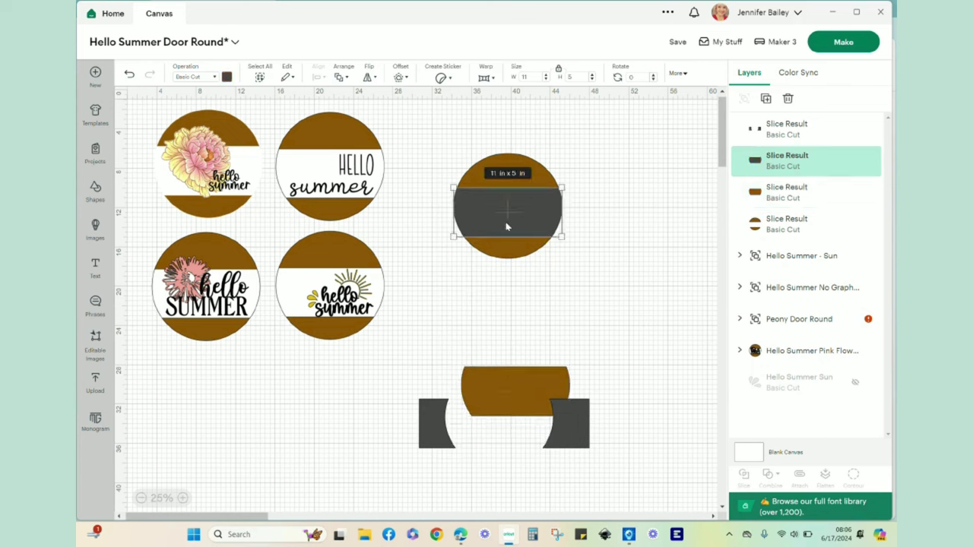
pyautogui.click(227, 78)
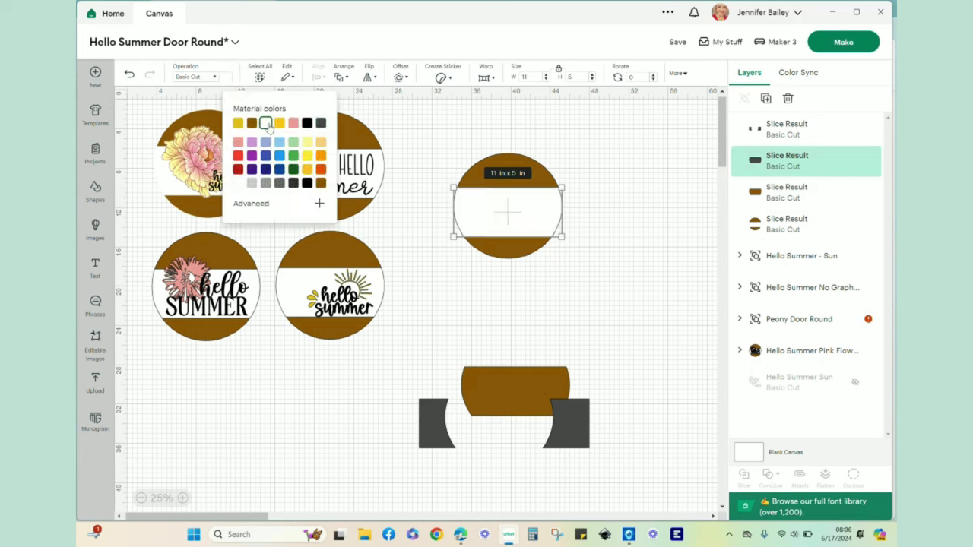
pyautogui.click(266, 124)
pyautogui.click(578, 336)
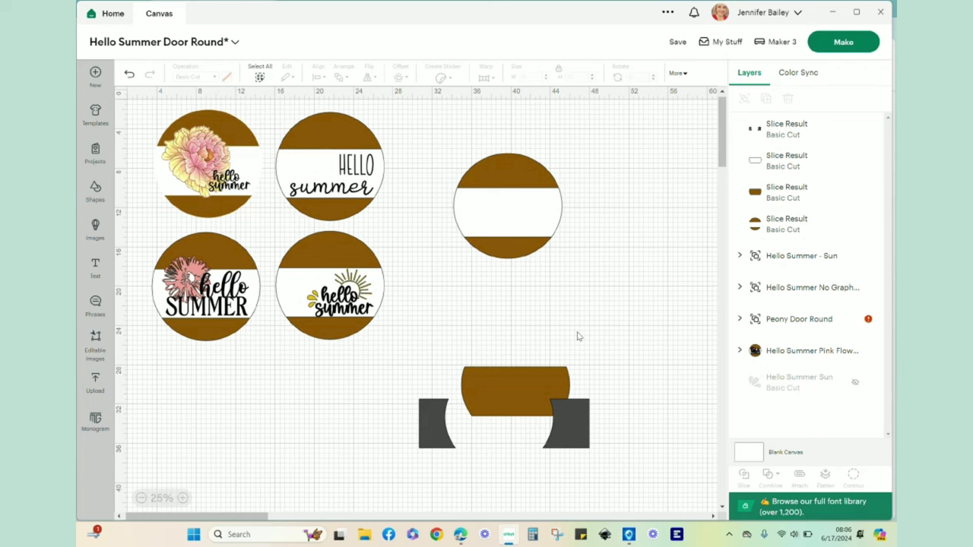
# Group the band and round pieces, delete the slice scraps, and shift the grouped round
pyautogui.moveTo(454, 147); pyautogui.dragTo(563, 295)
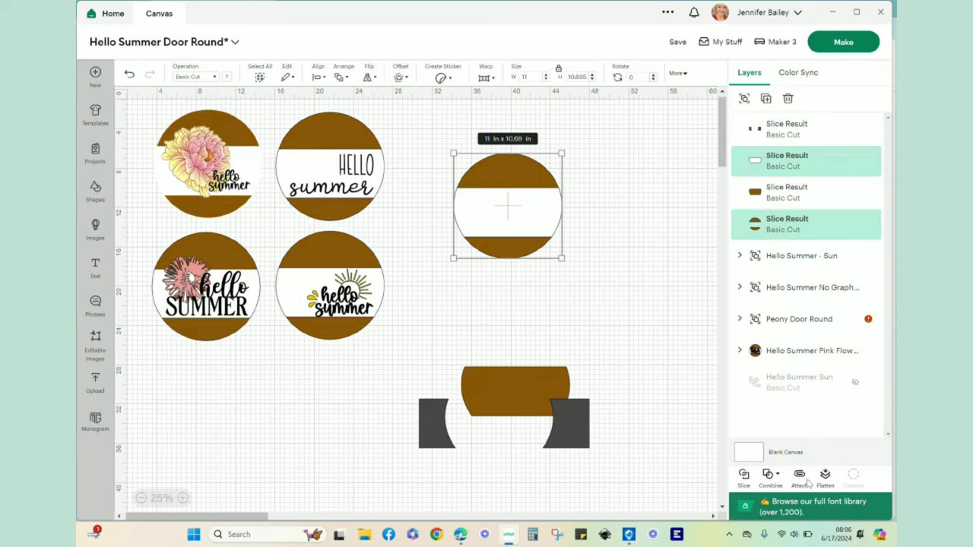
pyautogui.click(744, 98)
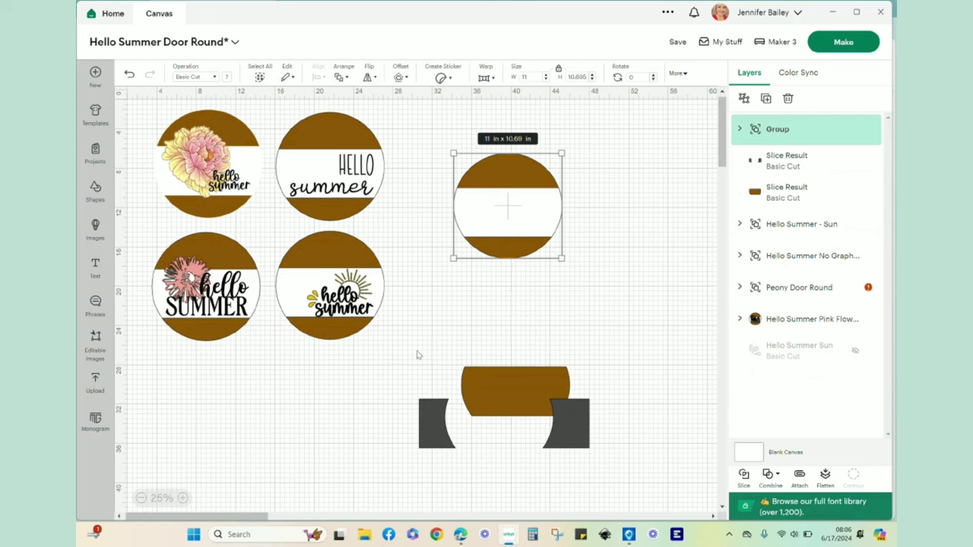
pyautogui.moveTo(414, 350); pyautogui.dragTo(620, 507)
pyautogui.press('Delete')
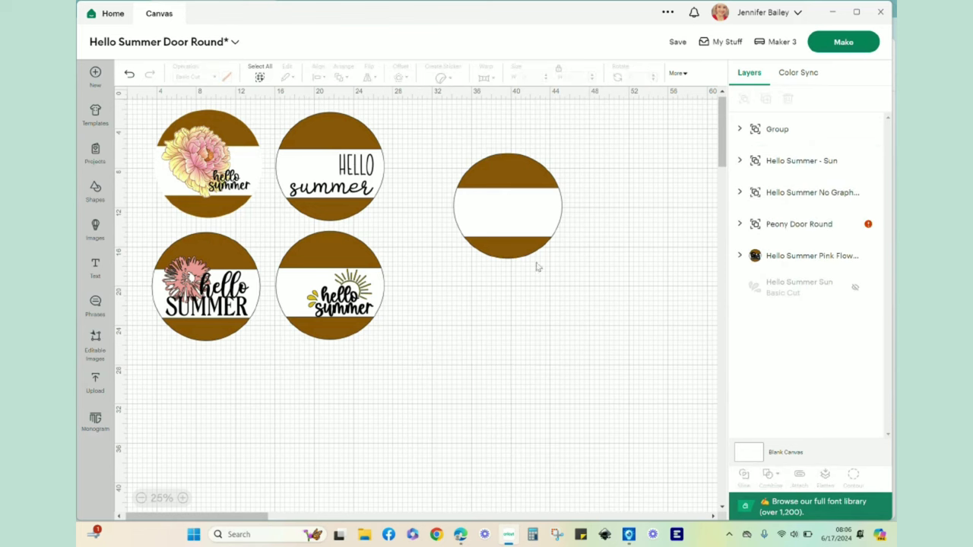
pyautogui.moveTo(521, 210); pyautogui.dragTo(506, 249)
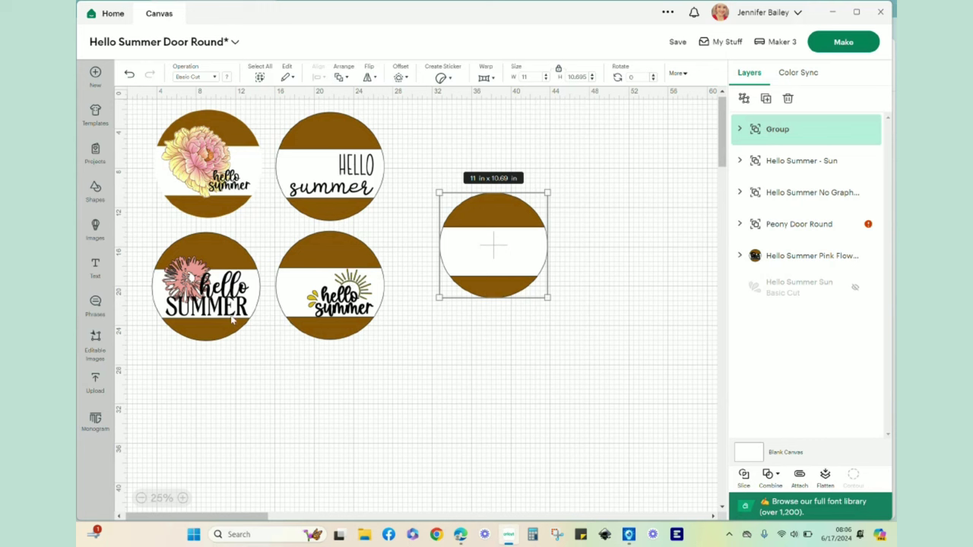
# Shift the sun hello summer round right and move the blank brown round to the upper right
pyautogui.click(339, 289)
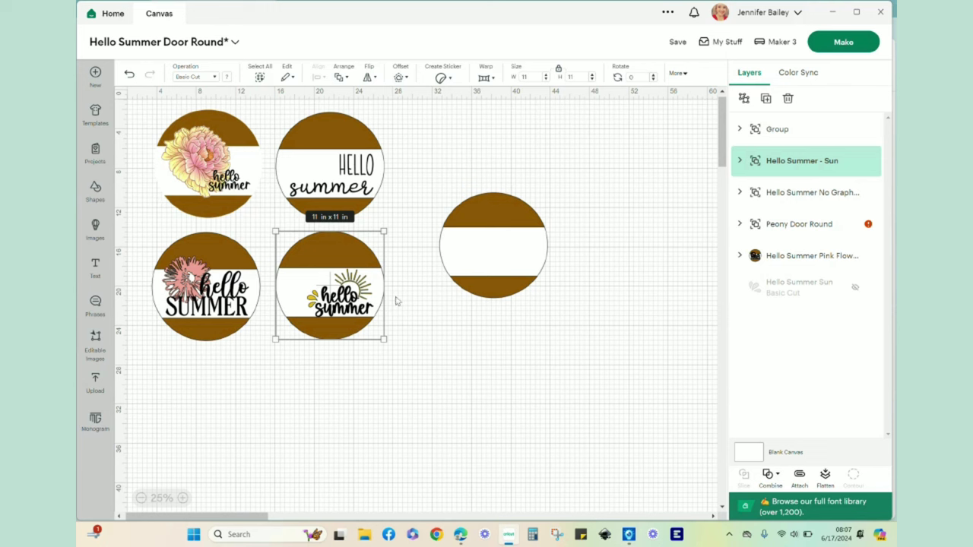
pyautogui.click(425, 341)
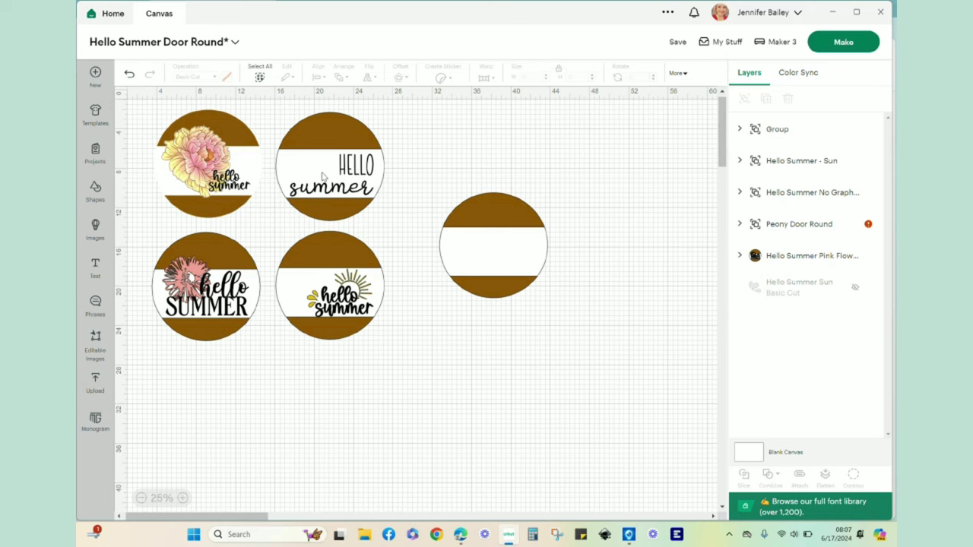
pyautogui.moveTo(322, 177); pyautogui.dragTo(367, 176)
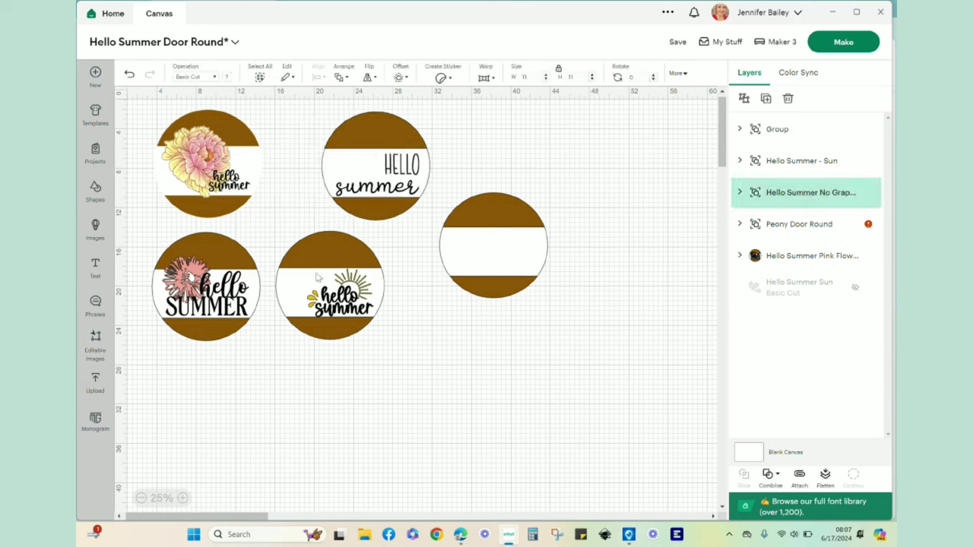
pyautogui.hotkey('ctrl', 'z')
pyautogui.moveTo(333, 280); pyautogui.dragTo(358, 280)
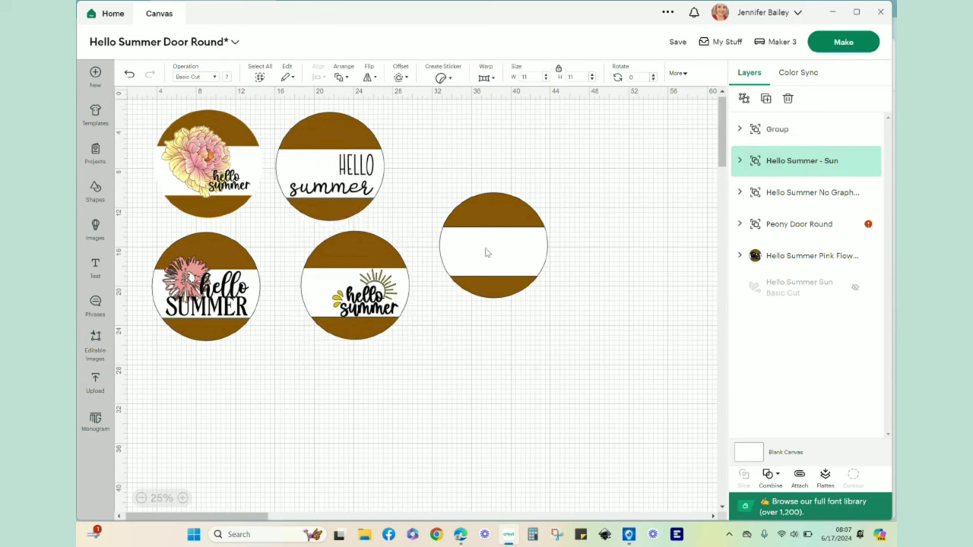
pyautogui.moveTo(487, 252); pyautogui.dragTo(608, 205)
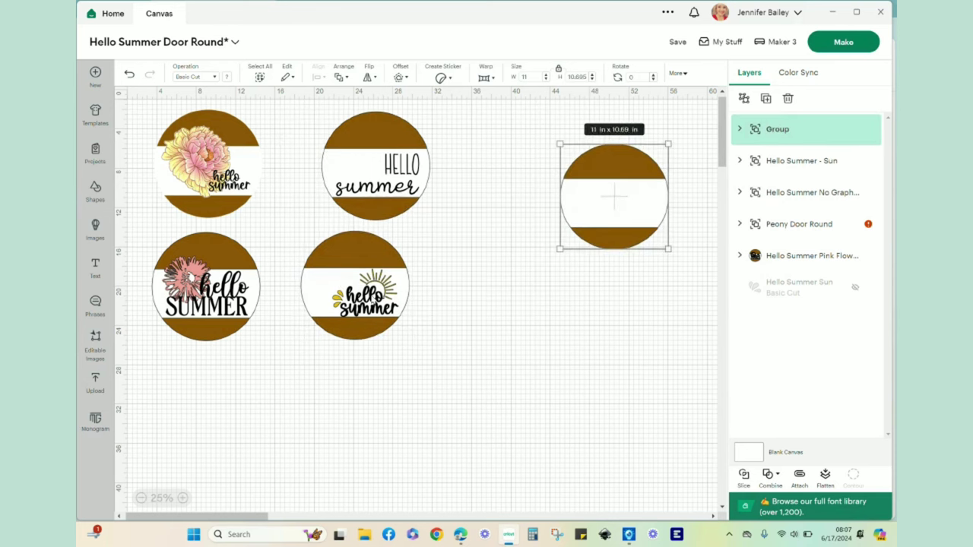
pyautogui.moveTo(374, 300); pyautogui.dragTo(405, 301)
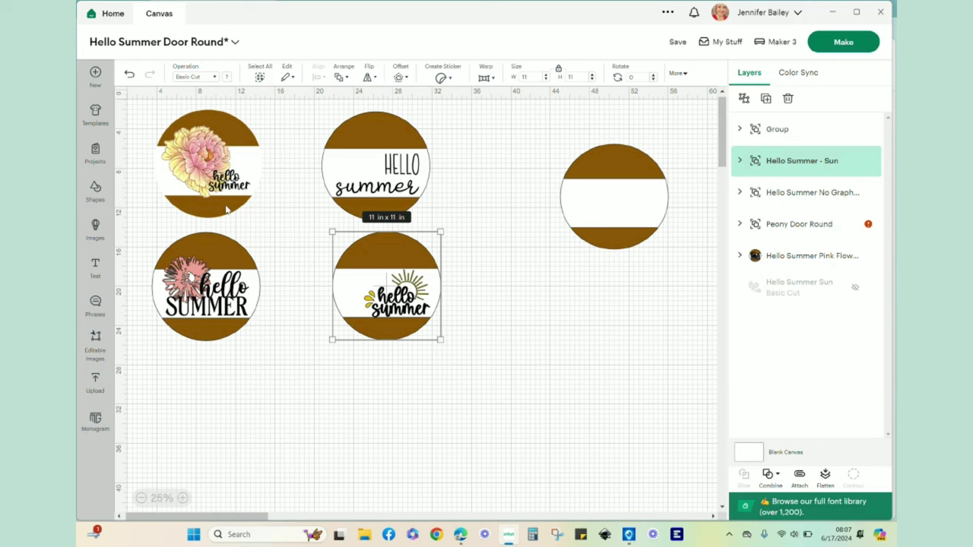
pyautogui.click(209, 160)
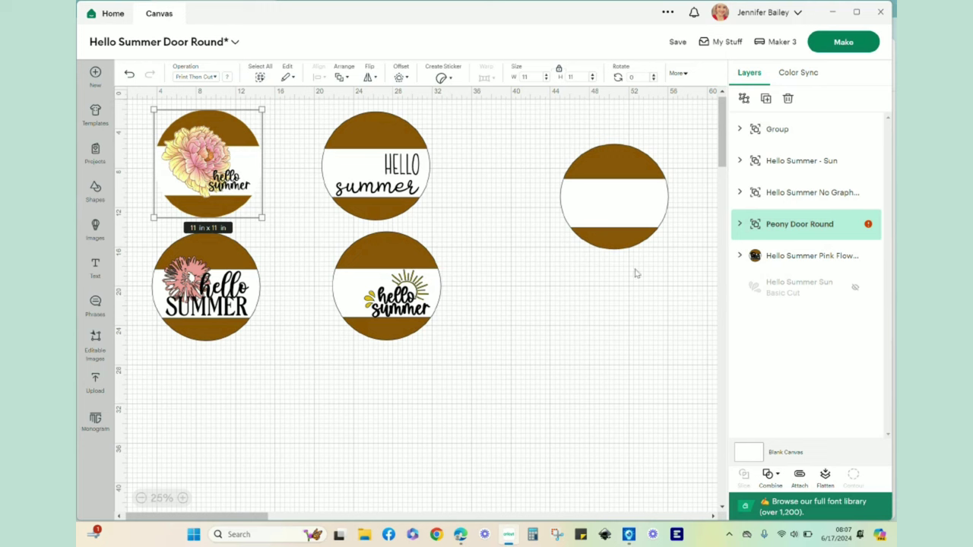
# Change the Peony Door Round's Hello Summer lettering from Print Then Cut to Basic Cut
pyautogui.click(739, 224)
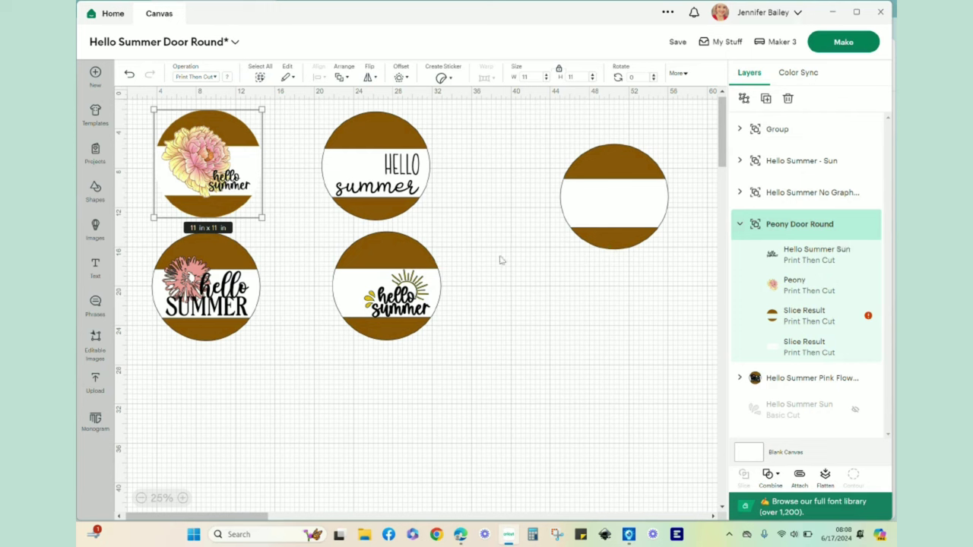
pyautogui.click(812, 257)
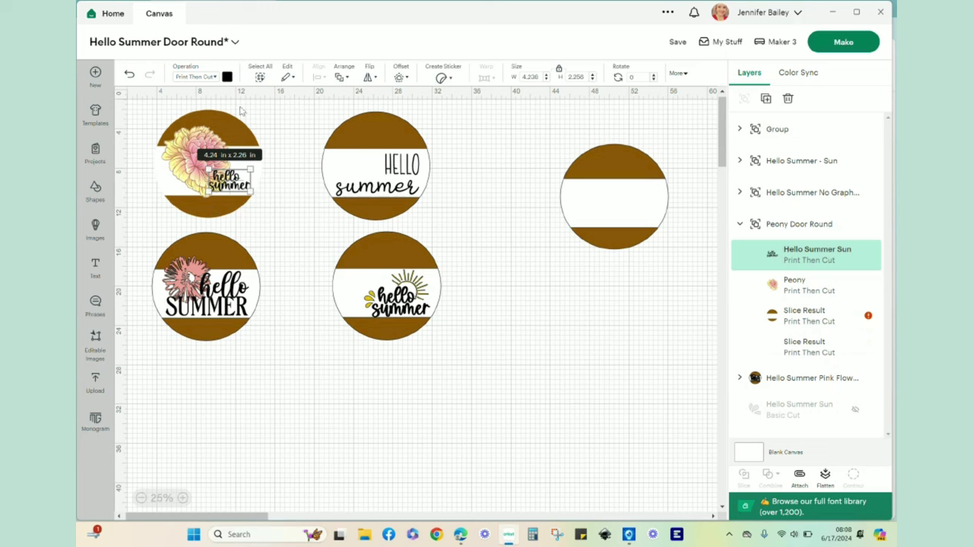
pyautogui.click(215, 77)
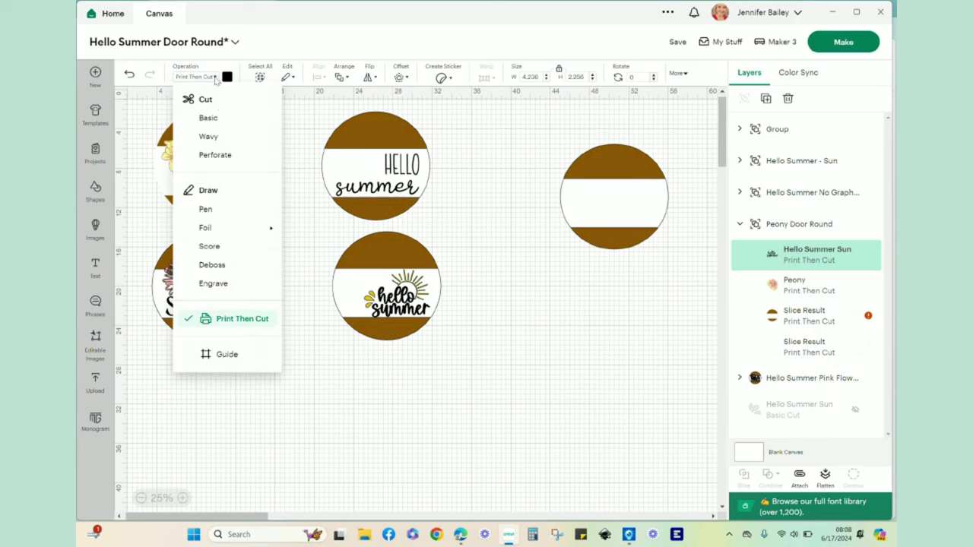
pyautogui.click(219, 116)
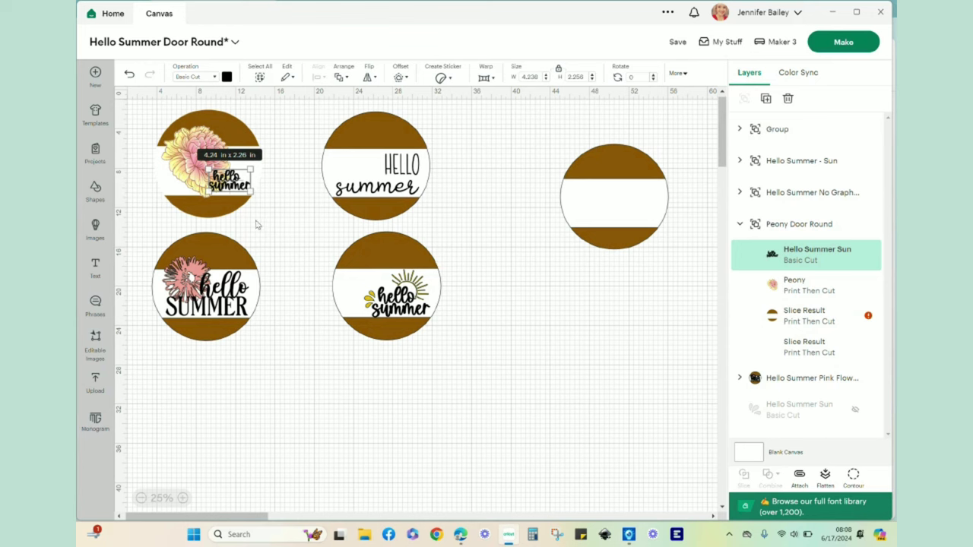
pyautogui.click(277, 201)
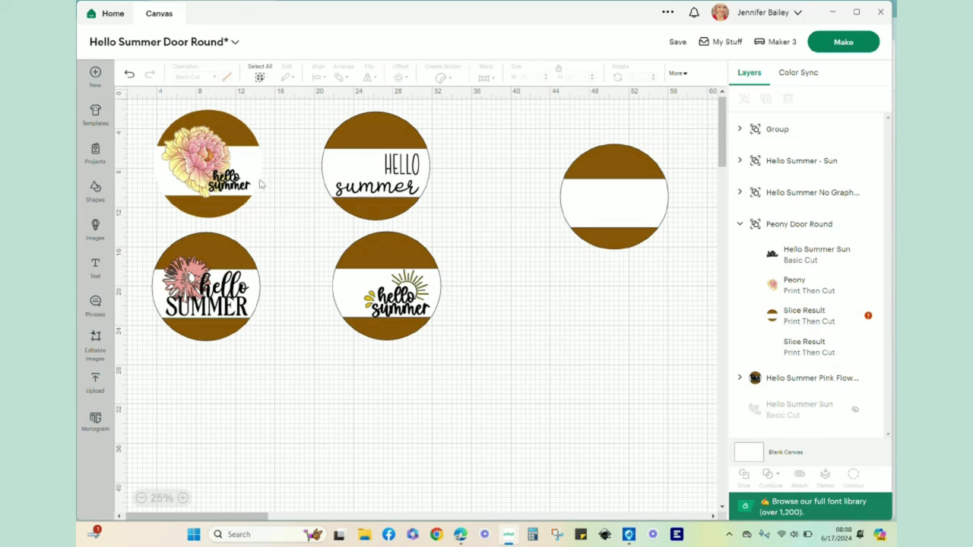
pyautogui.moveTo(278, 140); pyautogui.dragTo(152, 190)
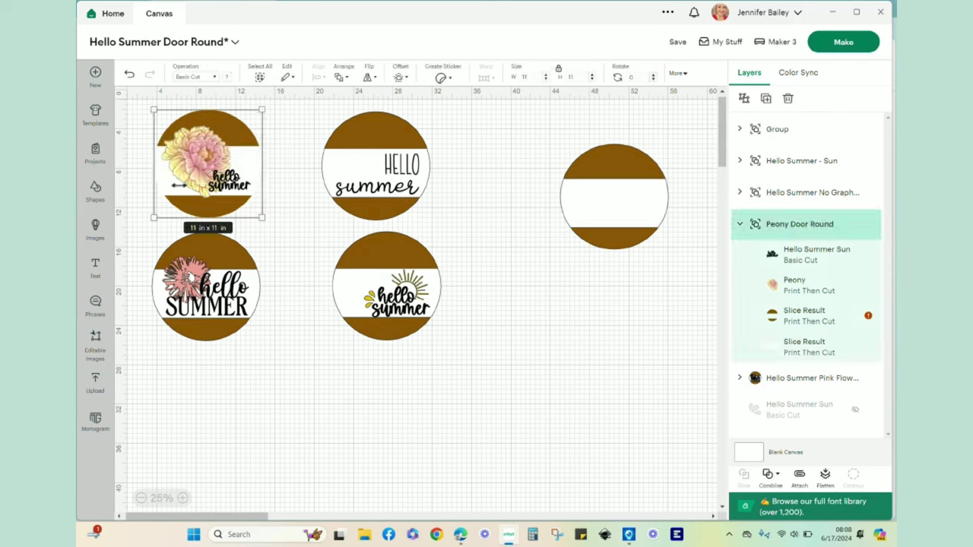
pyautogui.click(277, 180)
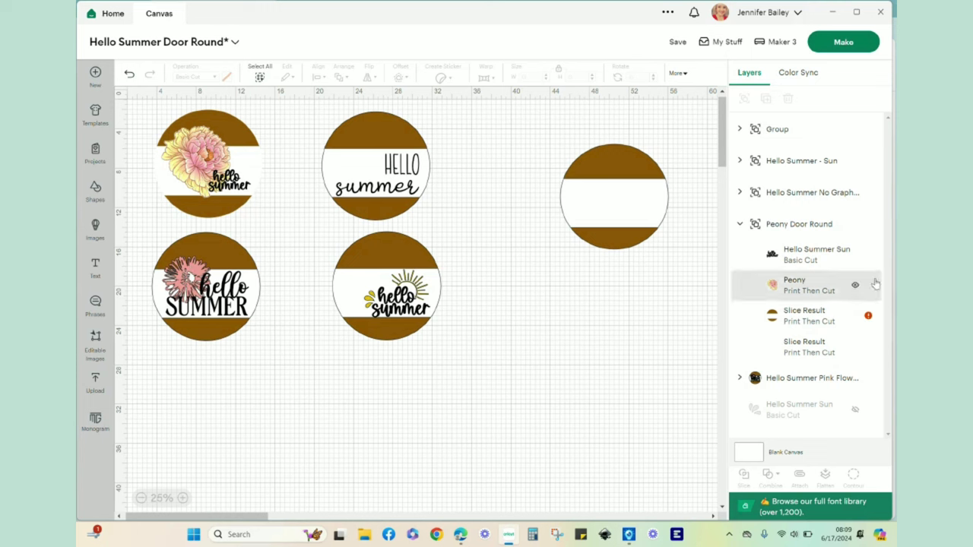
# Expand the Hello Summer Pink Flower group, select its Daisy layer, and save the project
pyautogui.click(740, 379)
pyautogui.scroll(-3, 828, 342)
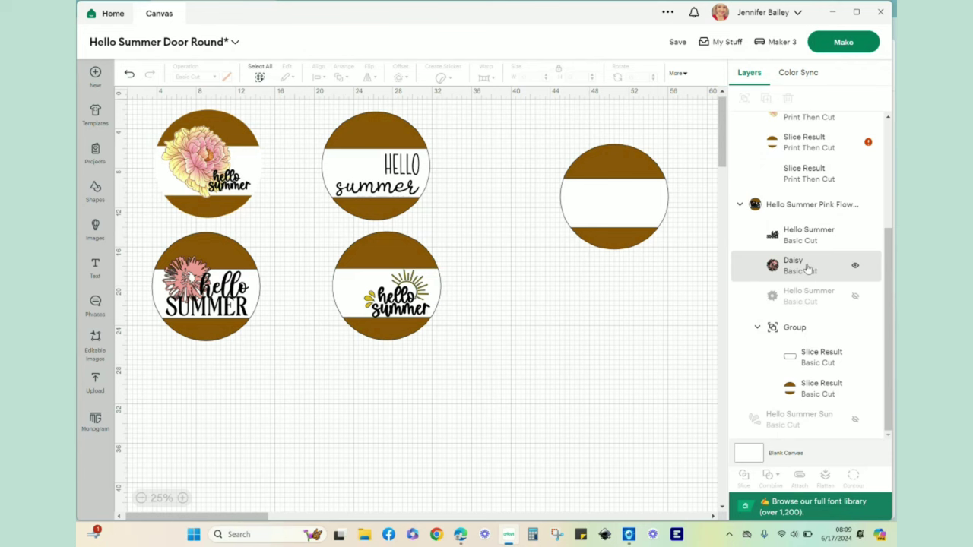
pyautogui.click(825, 266)
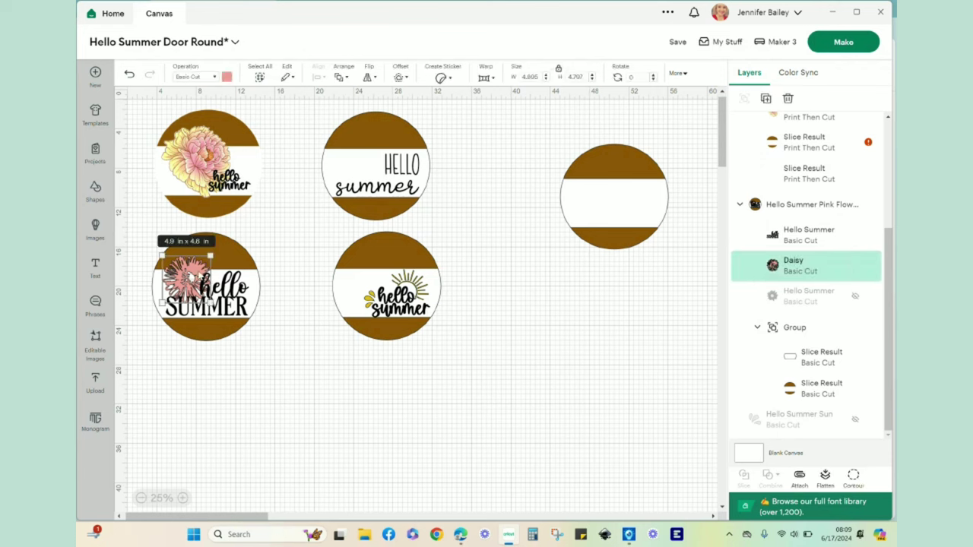
pyautogui.hotkey('ctrl', 's')
pyautogui.click(271, 340)
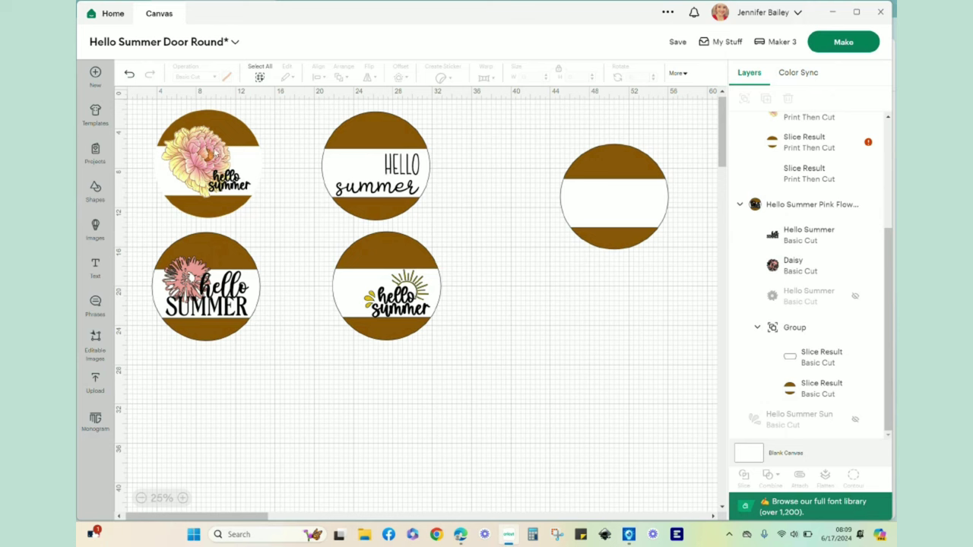
pyautogui.click(184, 150)
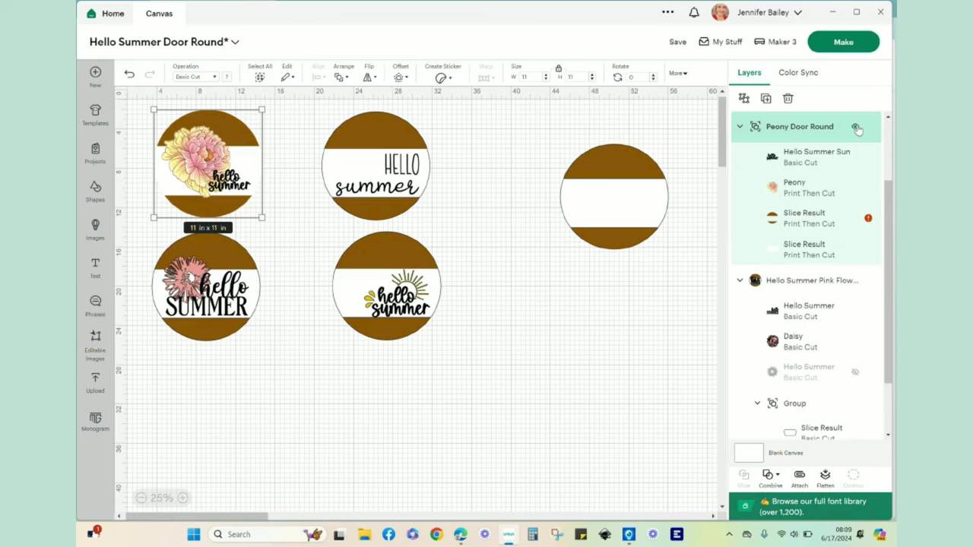
# Hide the Peony, plain HELLO summer, sun and blank brown rounds
pyautogui.click(855, 127)
pyautogui.click(352, 122)
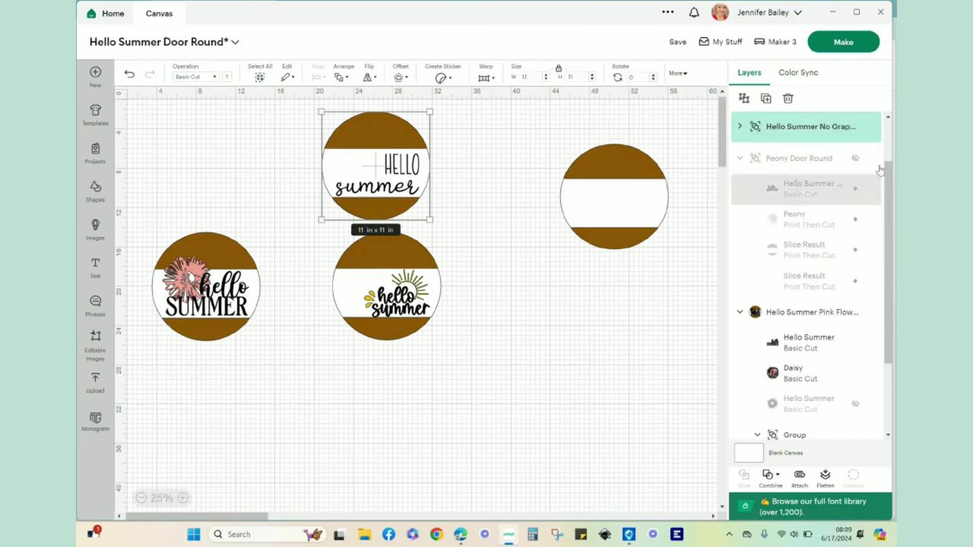
pyautogui.click(855, 127)
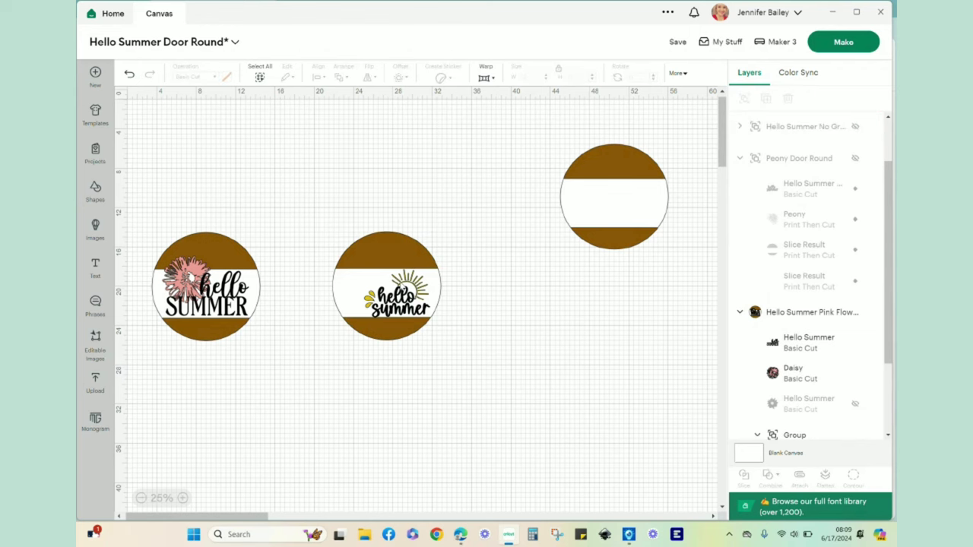
pyautogui.click(401, 287)
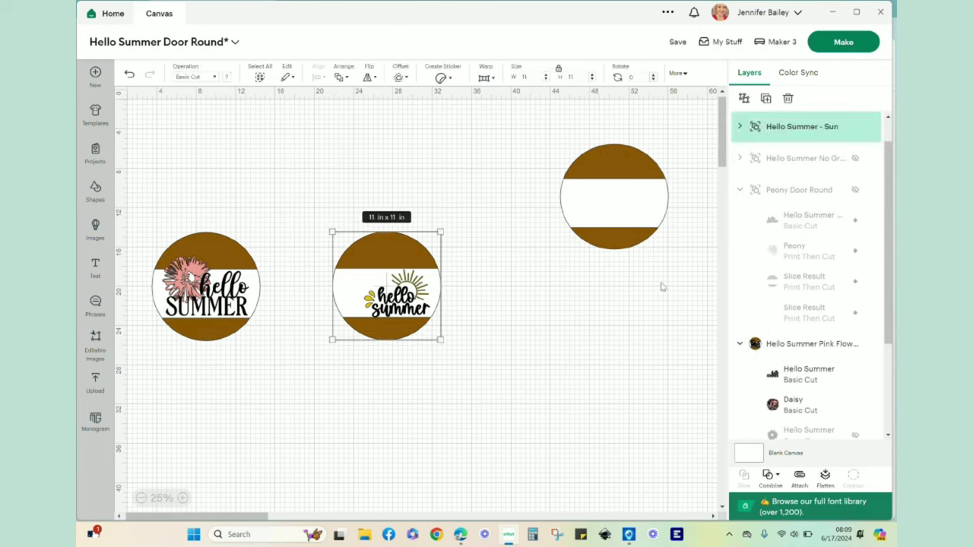
pyautogui.click(856, 127)
pyautogui.click(622, 196)
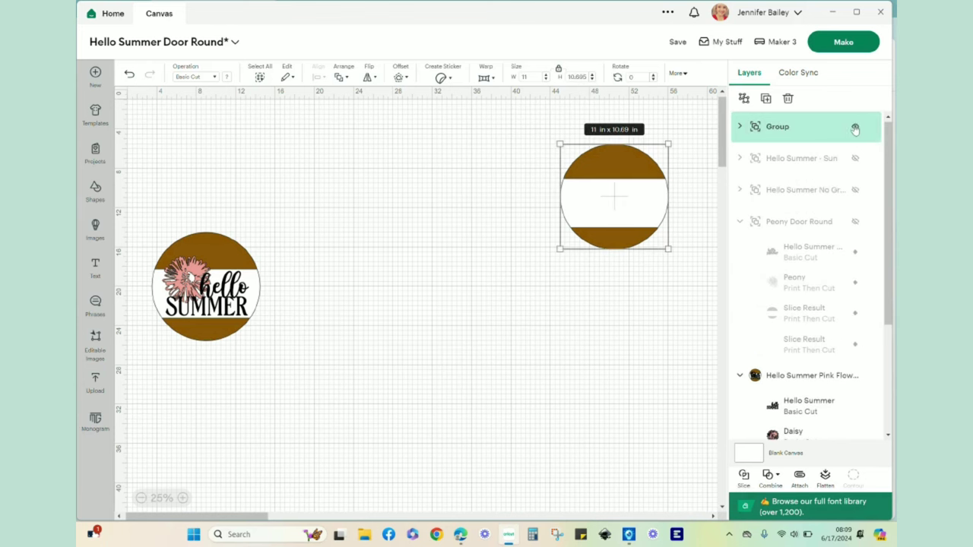
pyautogui.click(855, 128)
# Move the pink-flower hello SUMMER round to the upper left of the canvas
pyautogui.moveTo(138, 240); pyautogui.dragTo(256, 347)
pyautogui.moveTo(220, 279); pyautogui.dragTo(229, 174)
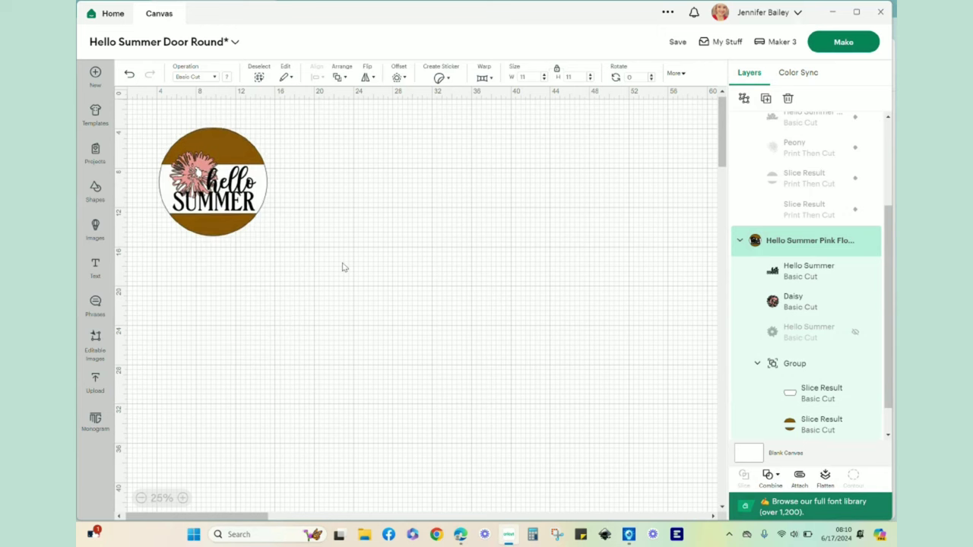
pyautogui.hotkey('ctrl', 'z')
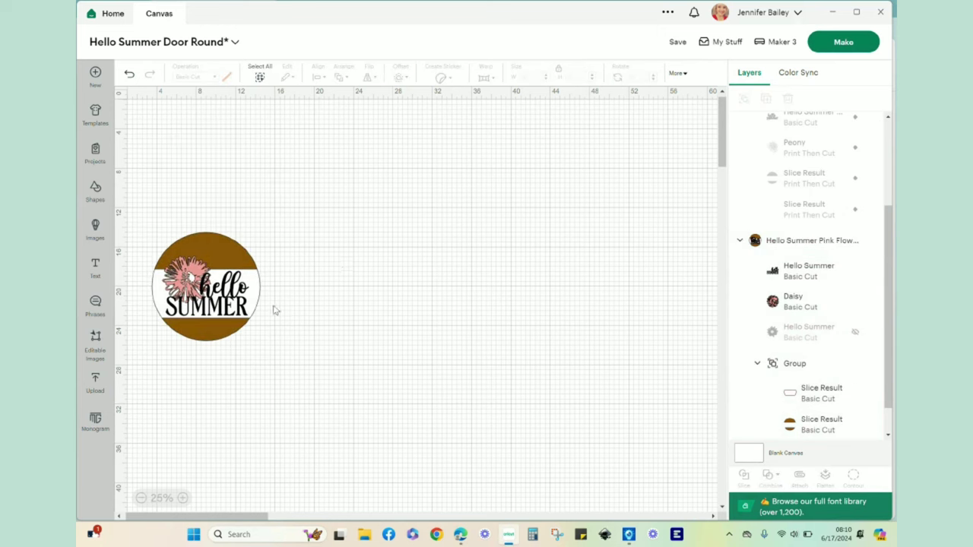
pyautogui.hotkey('ctrl', 'y')
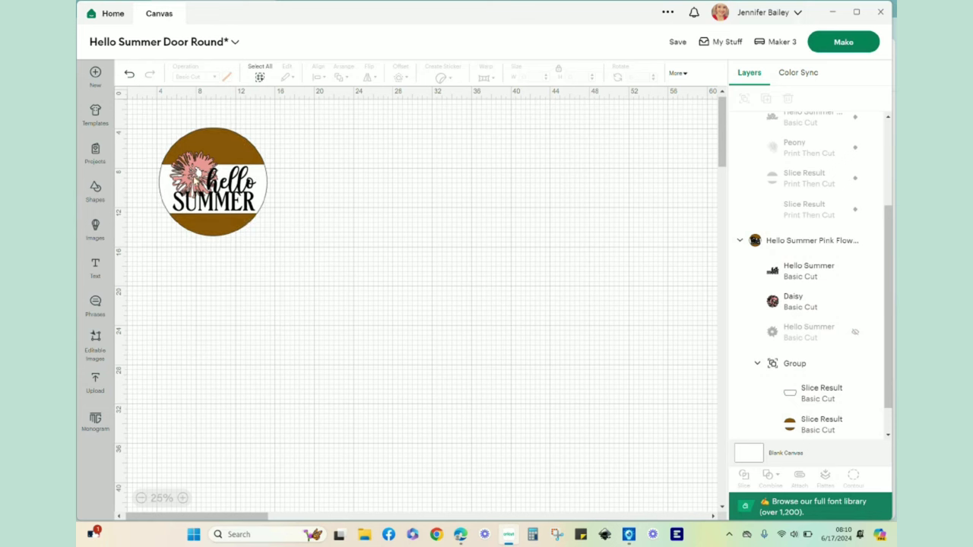